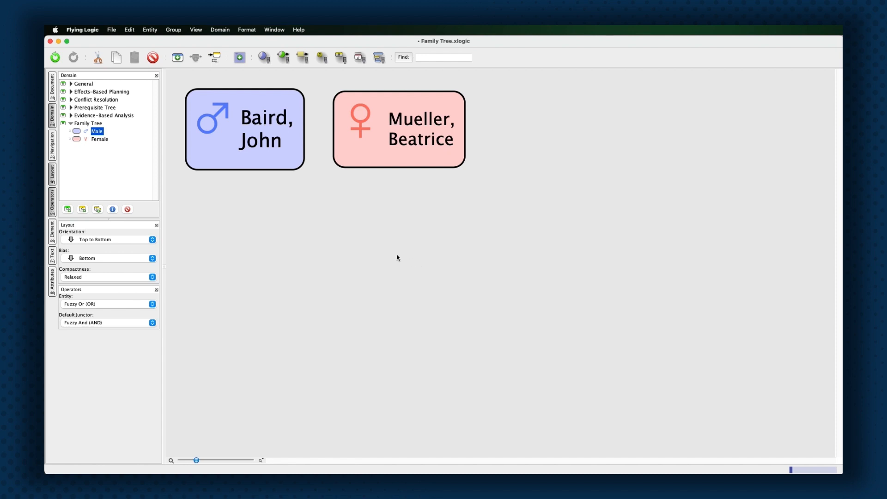
Add a son under the father and link the mother to him through an AND junctor.
drag(97, 132, 228, 153)
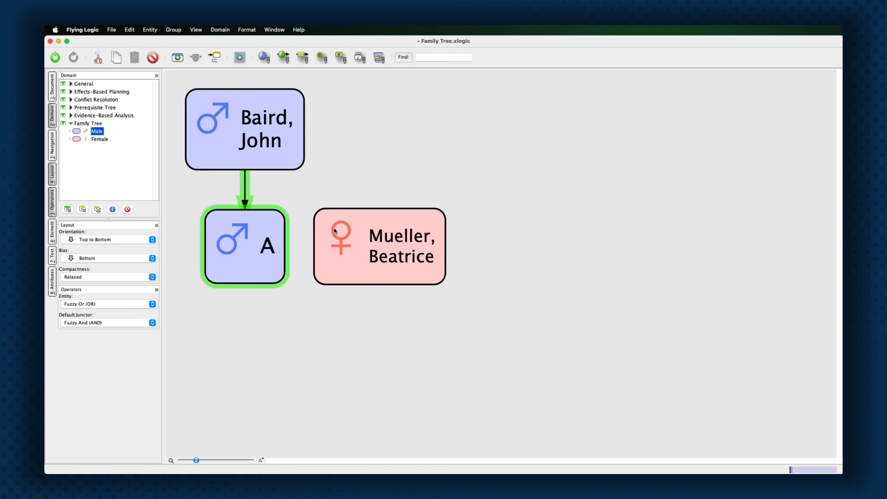
drag(361, 236, 248, 203)
click(273, 235)
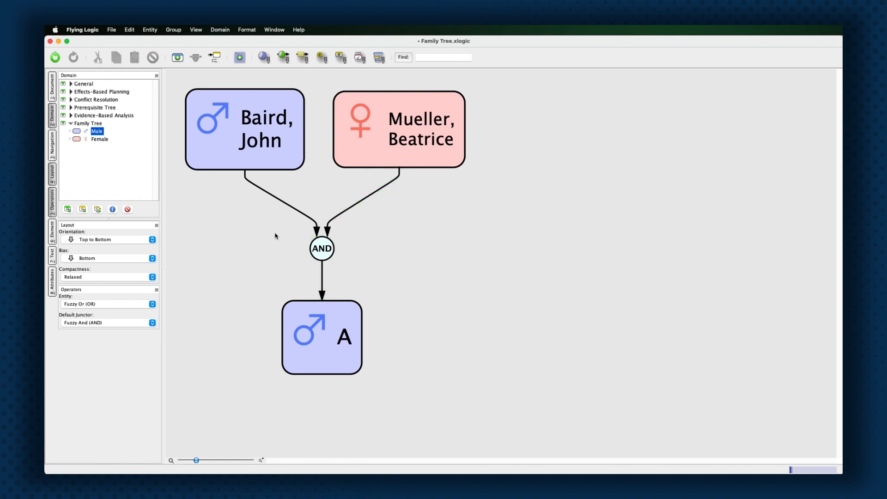
click(322, 259)
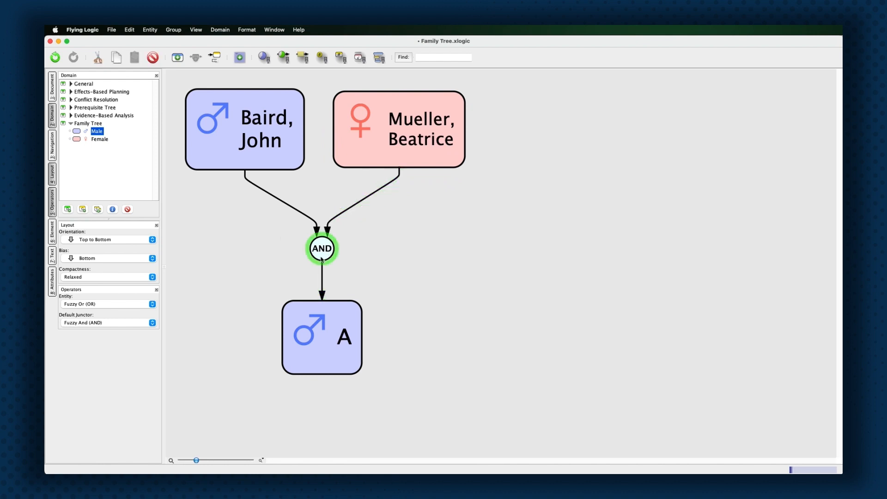
click(427, 283)
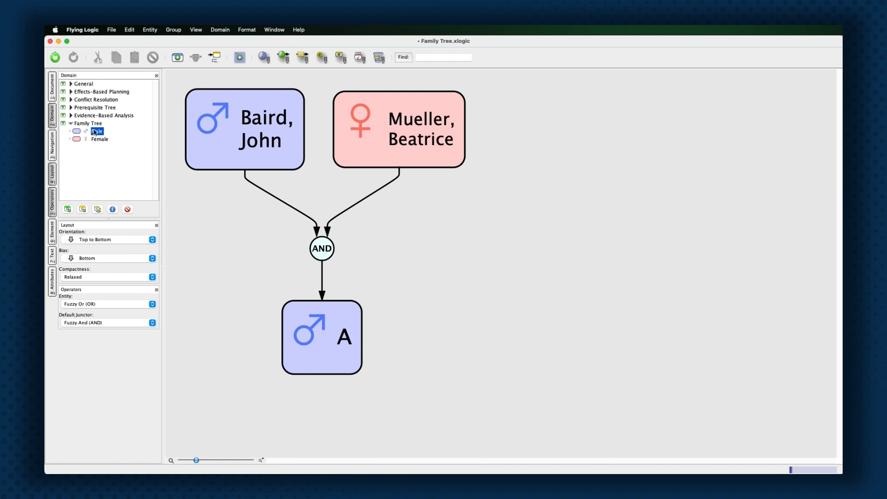
Add a second son and a daughter to the couple's junctor, plus an unlinked female entity.
drag(96, 131, 321, 248)
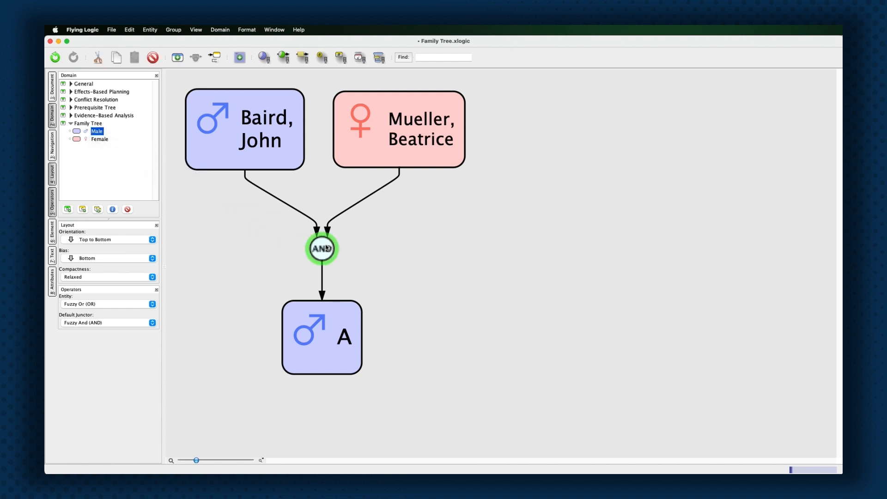
drag(99, 138, 316, 245)
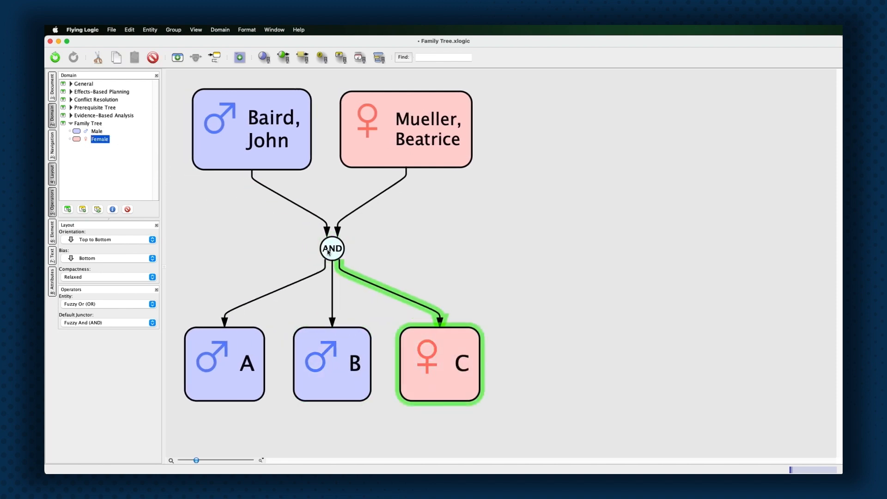
click(542, 250)
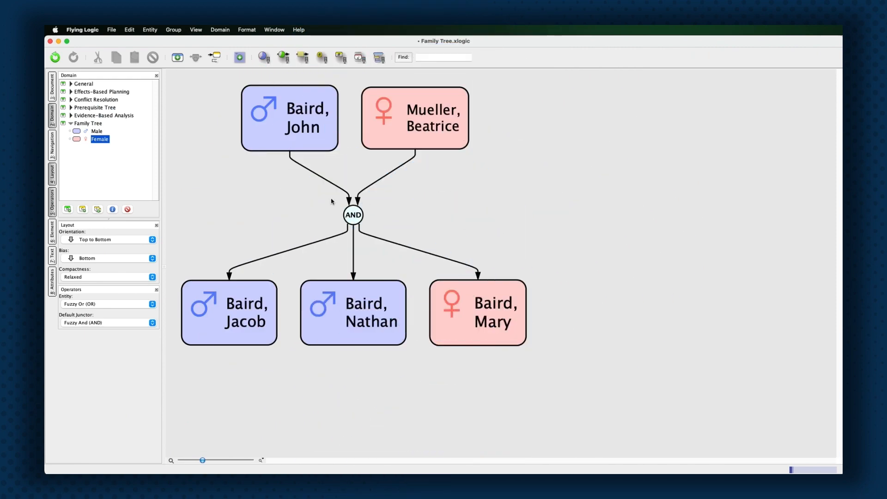
drag(96, 138, 539, 204)
Rename the unlinked female entity with the future spouse's name.
text(A)
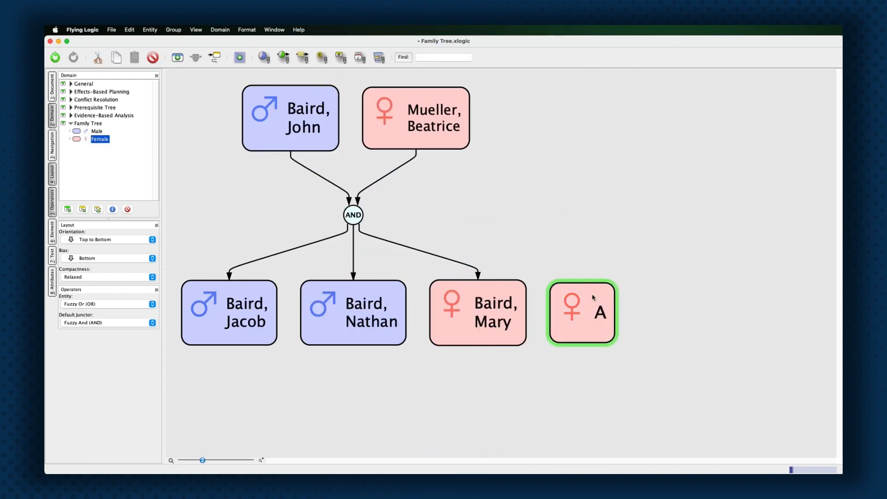
double_click(595, 305)
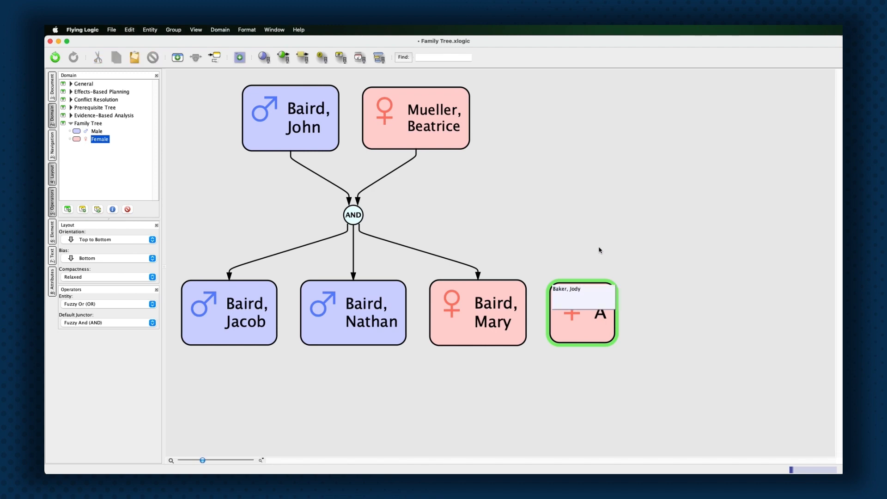
key(Return)
Set the layout bias to Top so top-level entities share the top row.
click(599, 249)
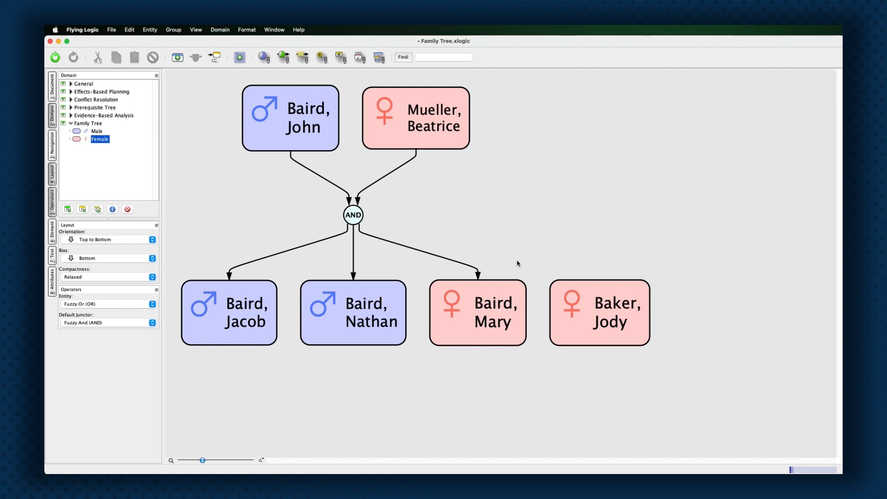
click(150, 257)
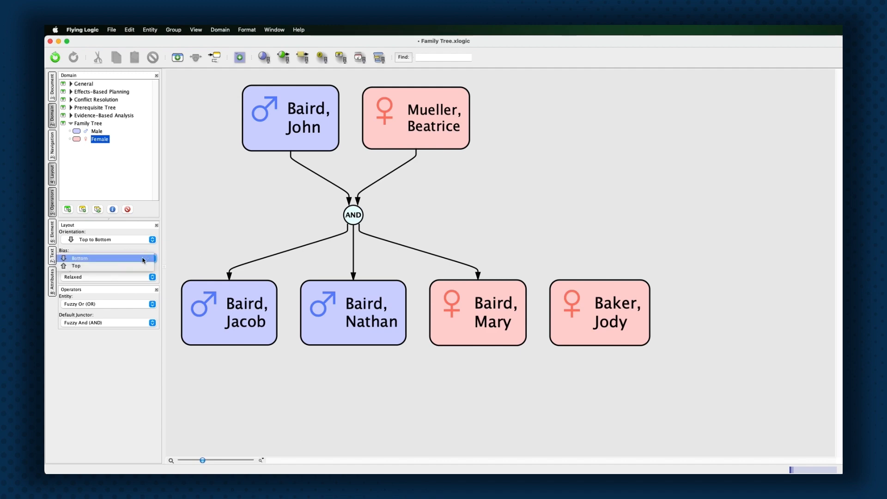
click(140, 267)
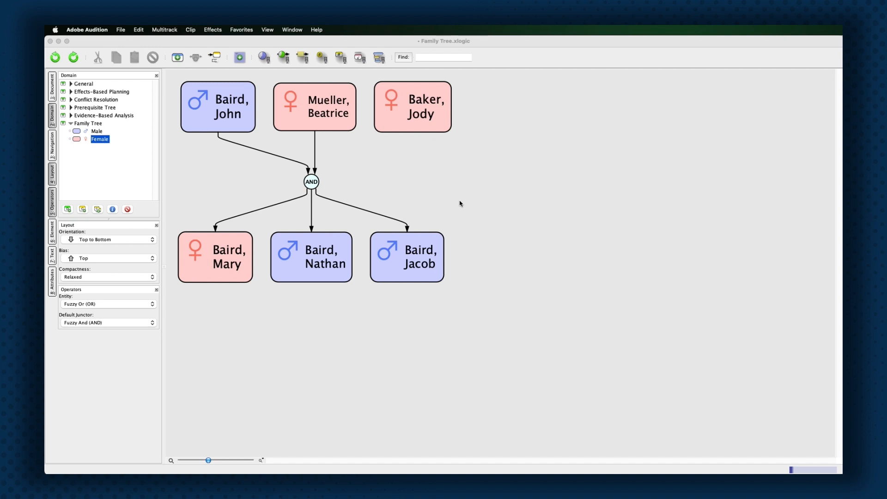
Join the lone female and the leftmost son through a new AND junctor to a daughter and a son.
click(434, 132)
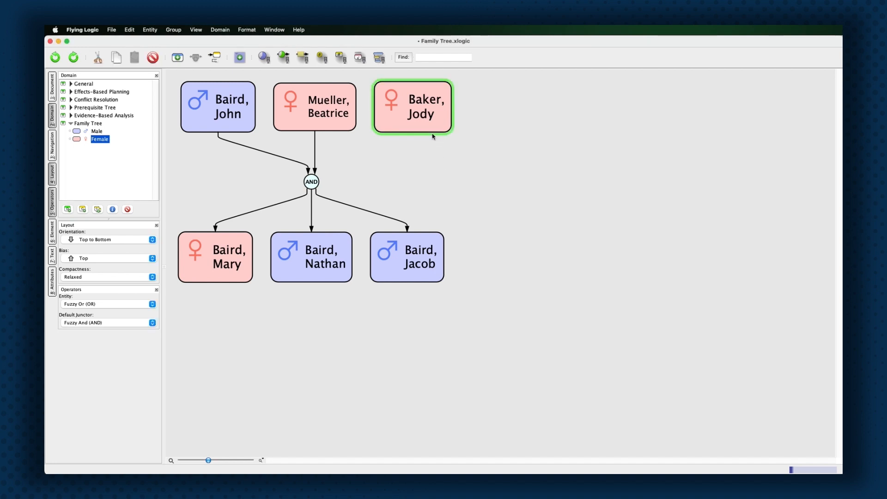
click(404, 193)
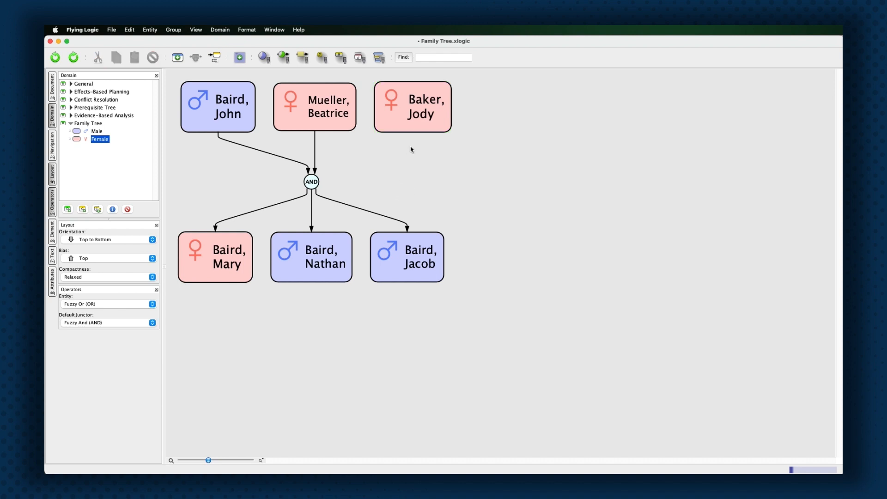
click(417, 132)
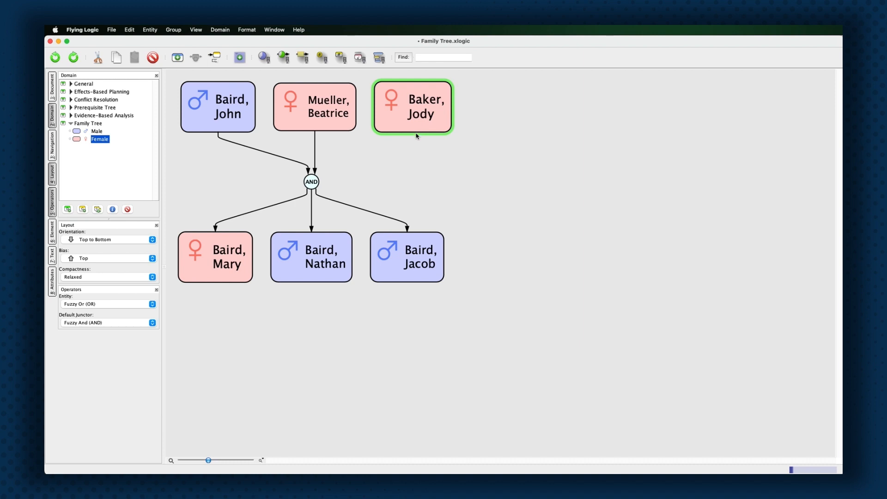
click(404, 188)
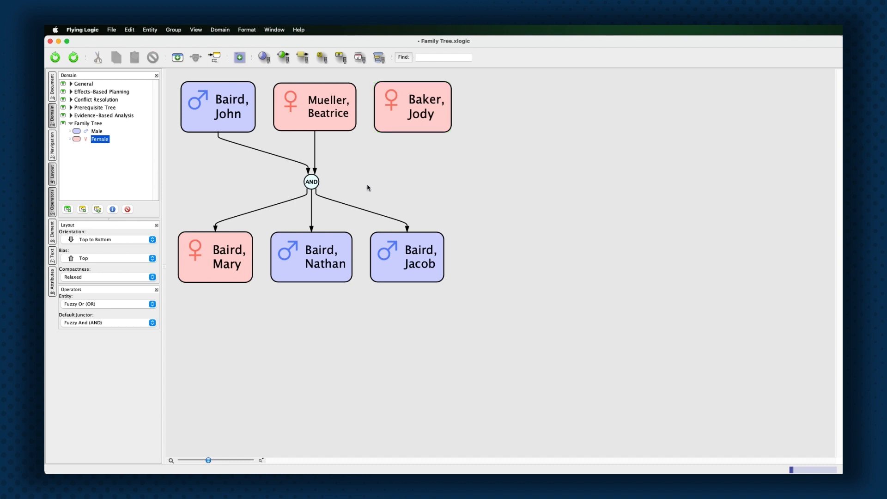
drag(99, 140, 406, 115)
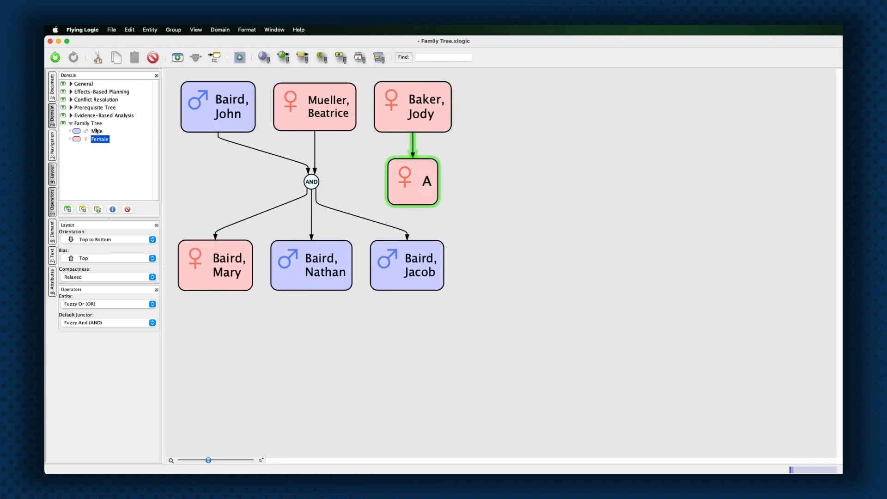
drag(95, 131, 412, 151)
drag(424, 251, 514, 181)
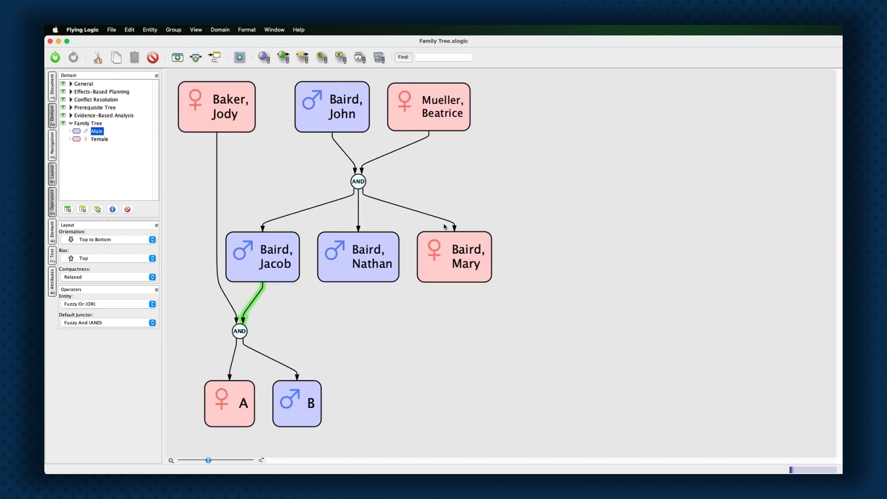
click(374, 300)
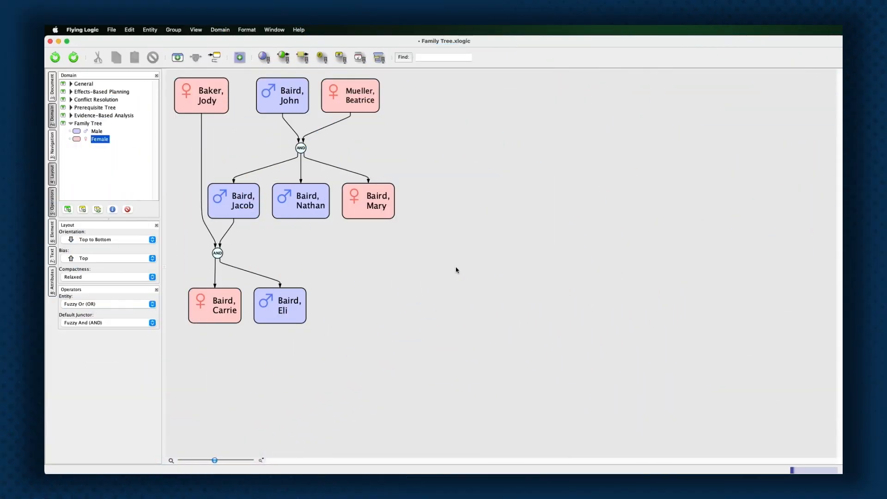
Add a new male and a female child under the granddaughter, linking the male as co-parent.
click(96, 131)
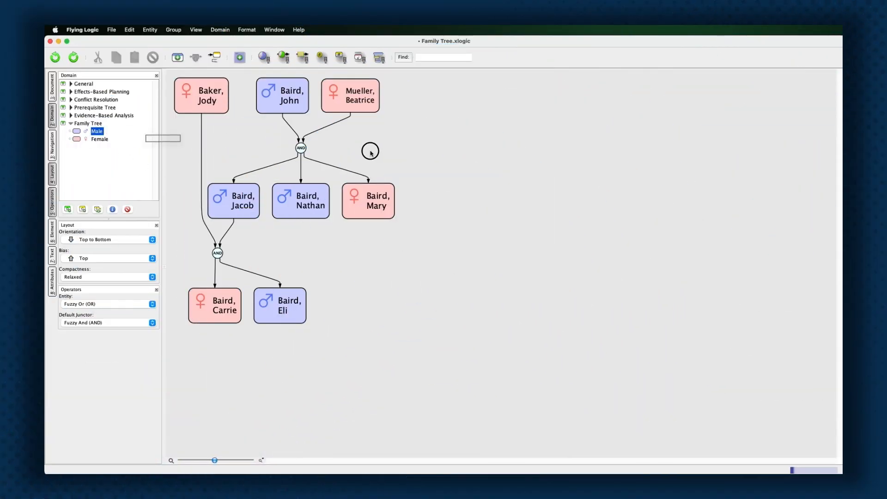
double_click(455, 146)
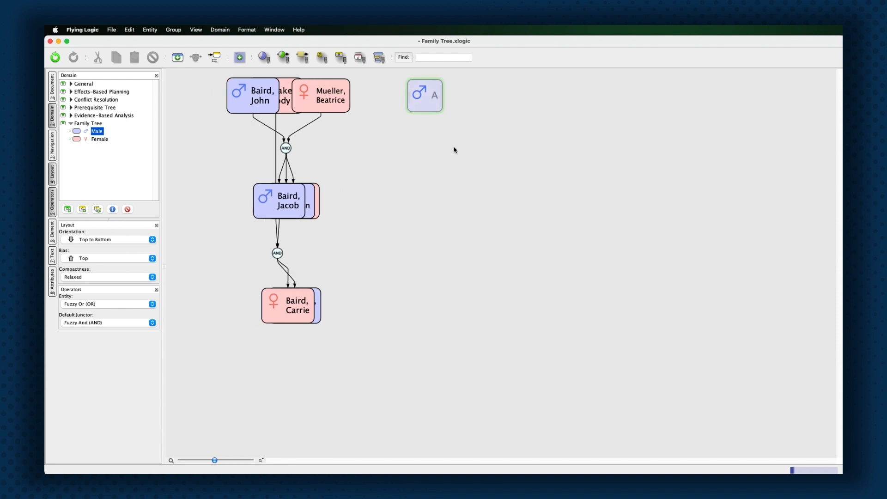
click(99, 139)
click(400, 292)
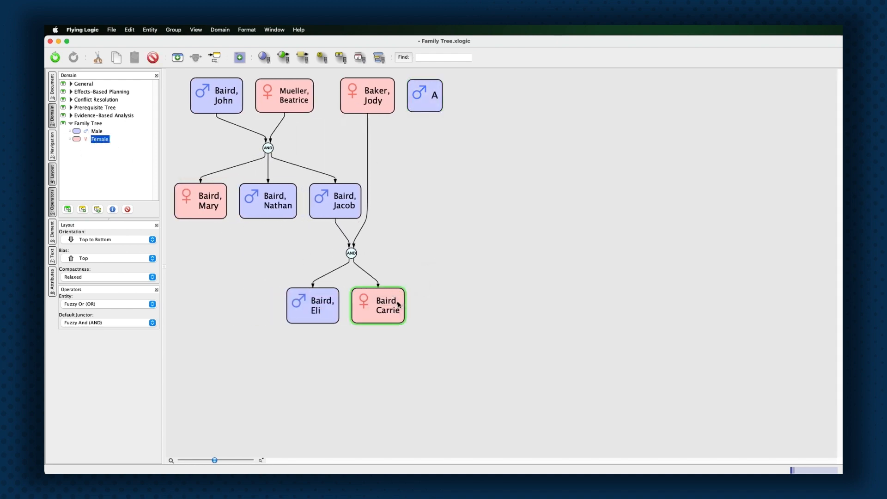
double_click(426, 212)
drag(429, 105, 379, 338)
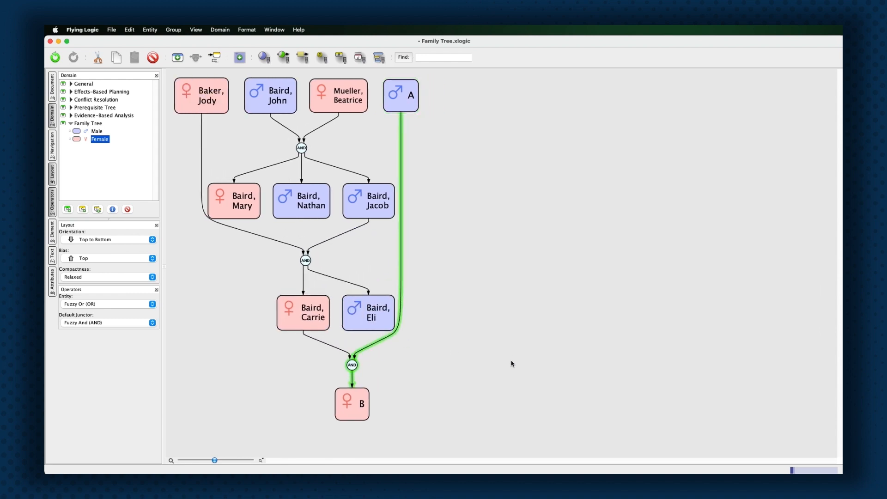
Add another male as the daughter's partner with a male child under them.
drag(99, 131, 511, 174)
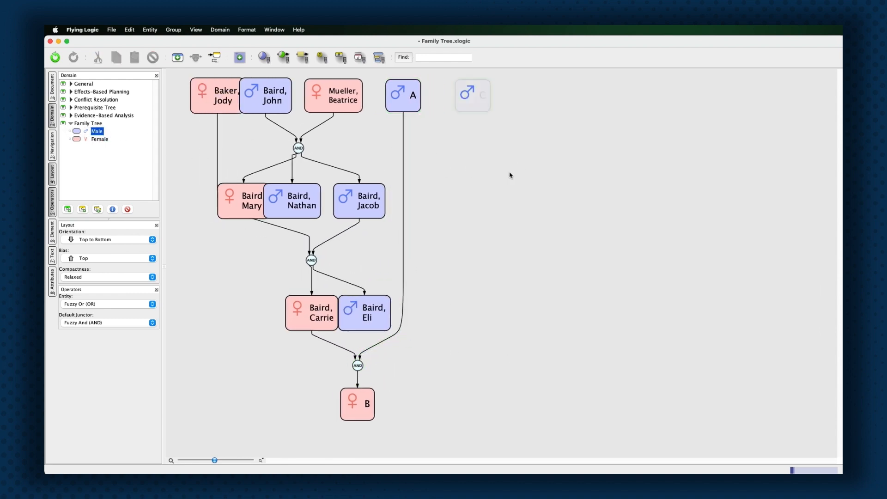
drag(98, 130, 332, 196)
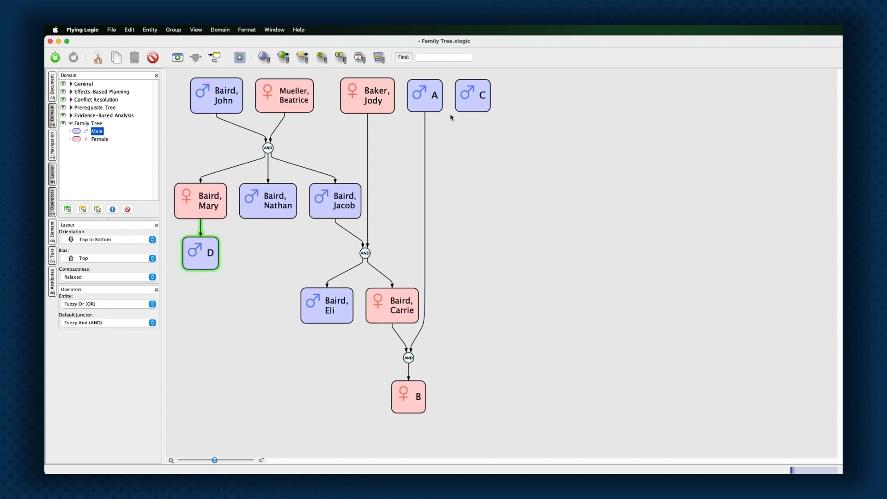
drag(466, 105, 199, 250)
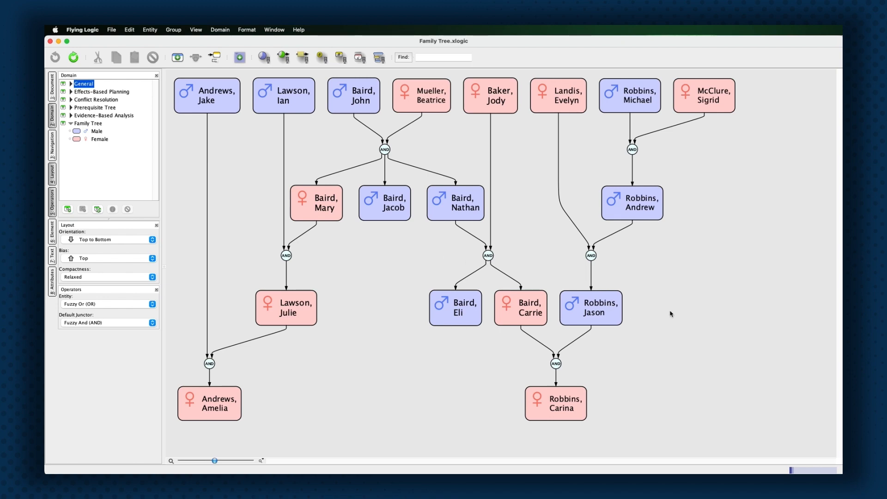
Delete the four right-hand ancestors so the granddaughter's husband moves to the top row.
drag(667, 311, 508, 307)
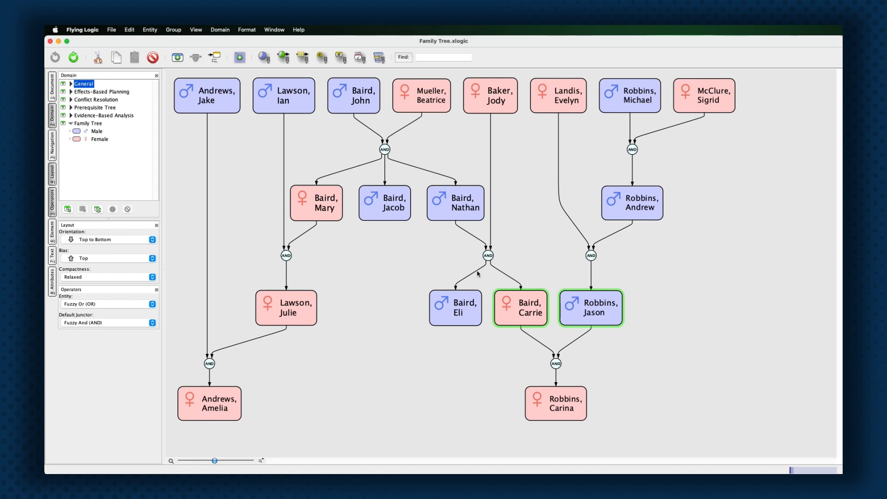
click(449, 266)
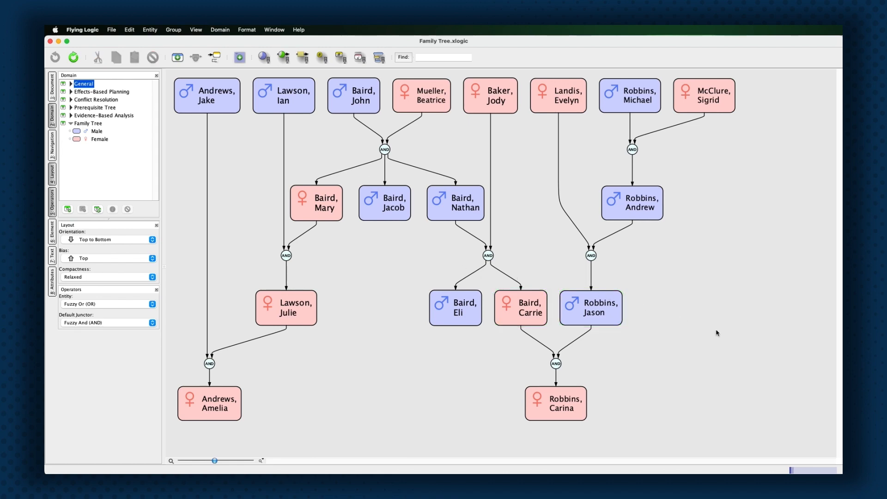
drag(733, 333, 558, 79)
click(425, 89)
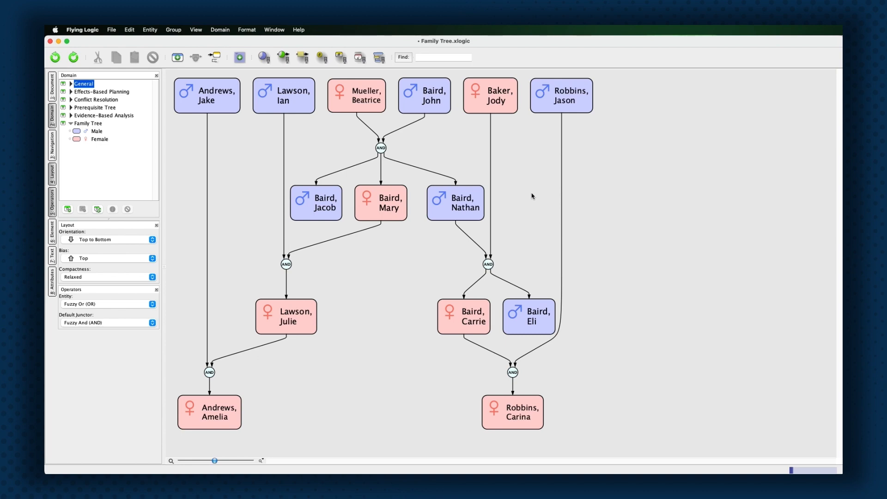
click(556, 107)
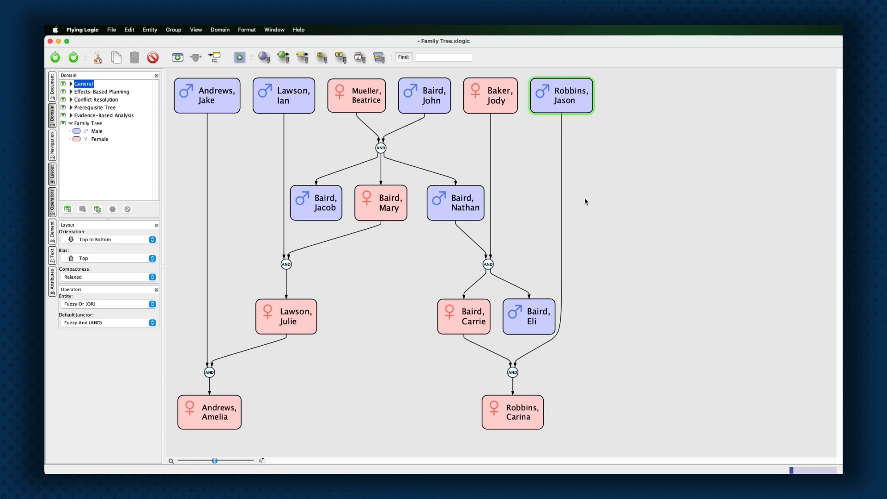
Redo three times to restore the right-hand parents, grandparents and their AND junctors.
key(super+z)
key(super+z)
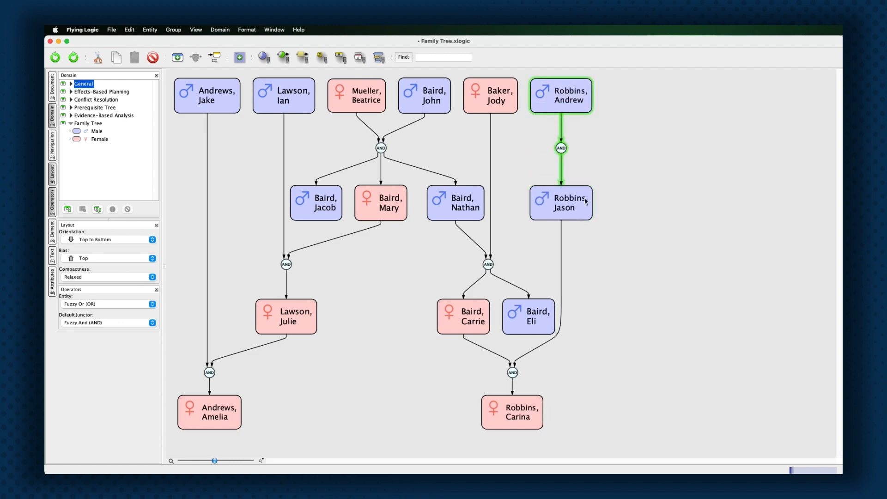
key(super+z)
key(super+z)
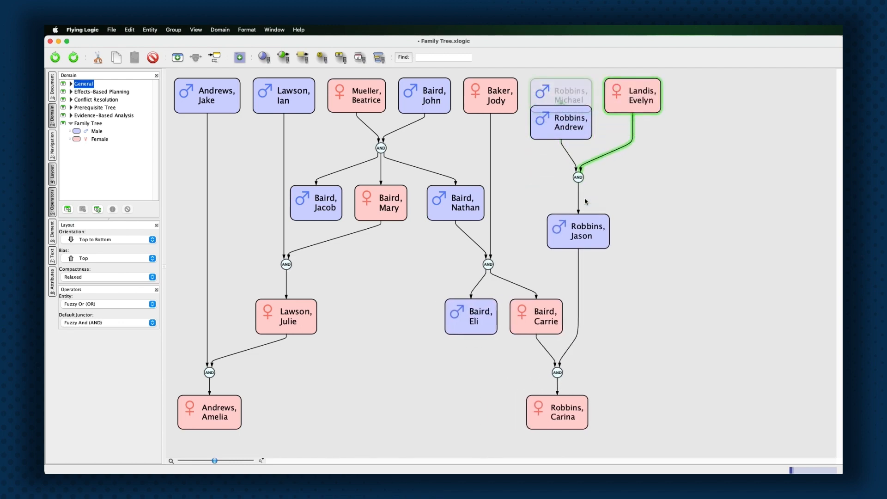
key(super+z)
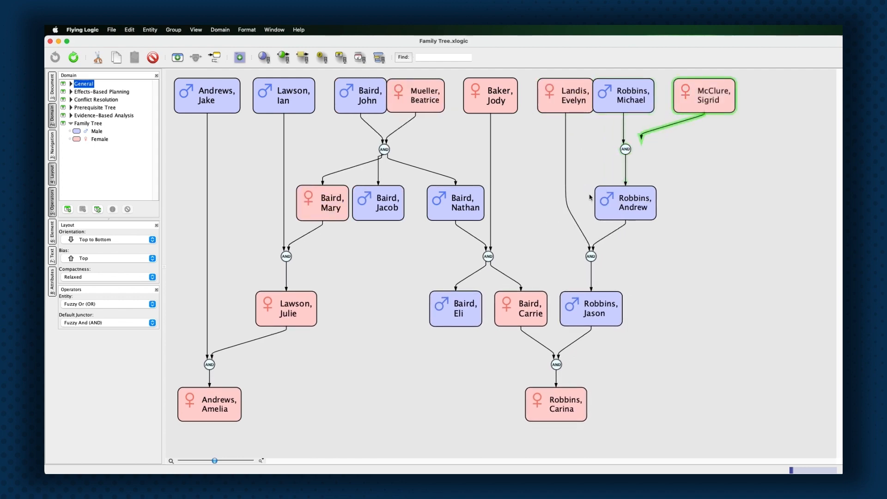
click(590, 195)
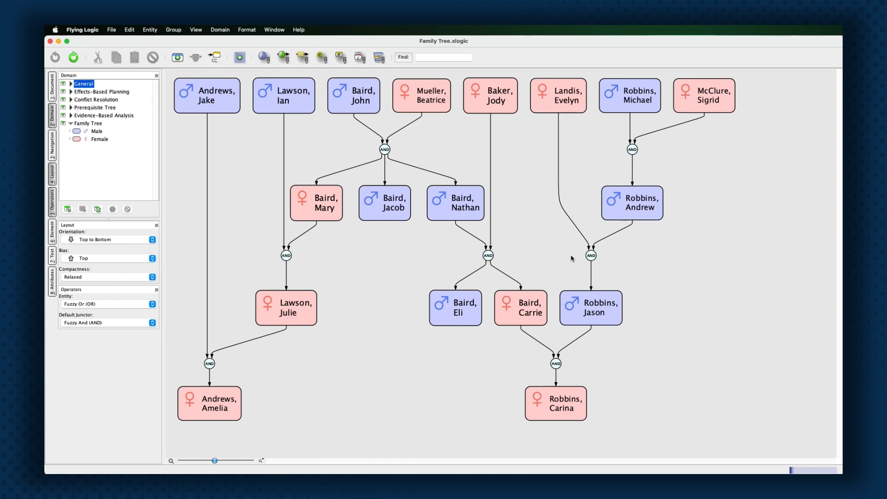
click(591, 303)
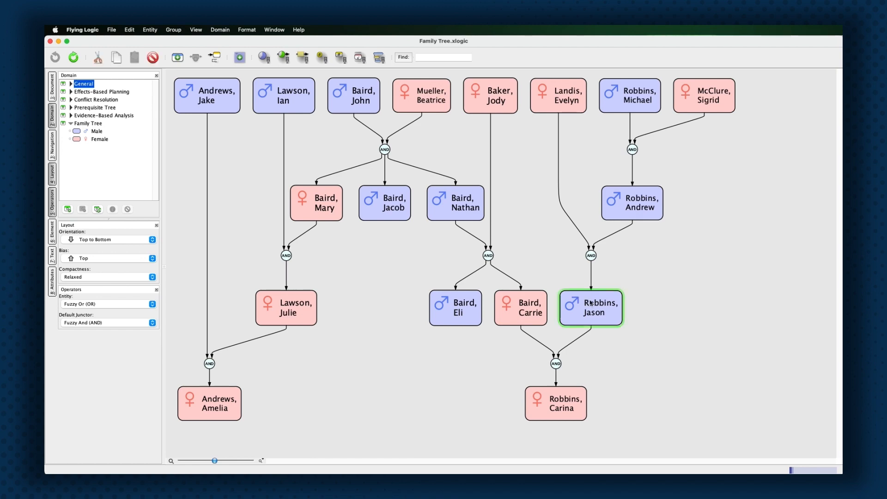
click(640, 203)
shift+click(641, 101)
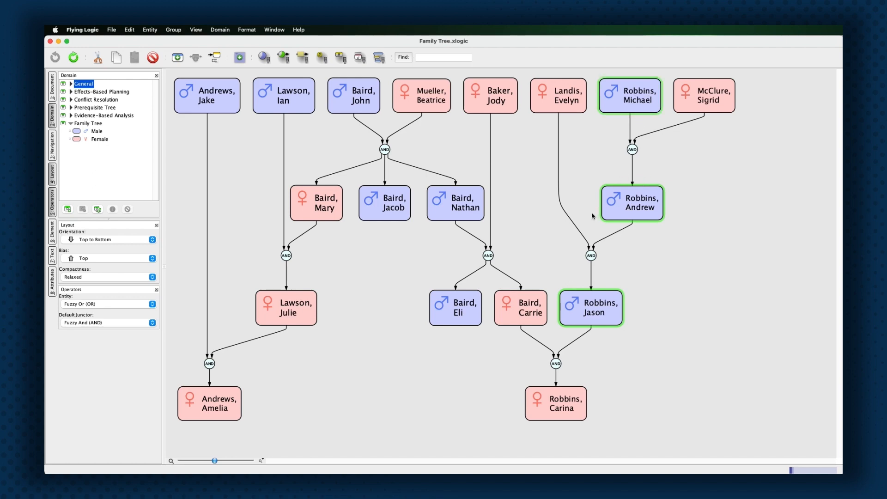
drag(669, 309, 525, 309)
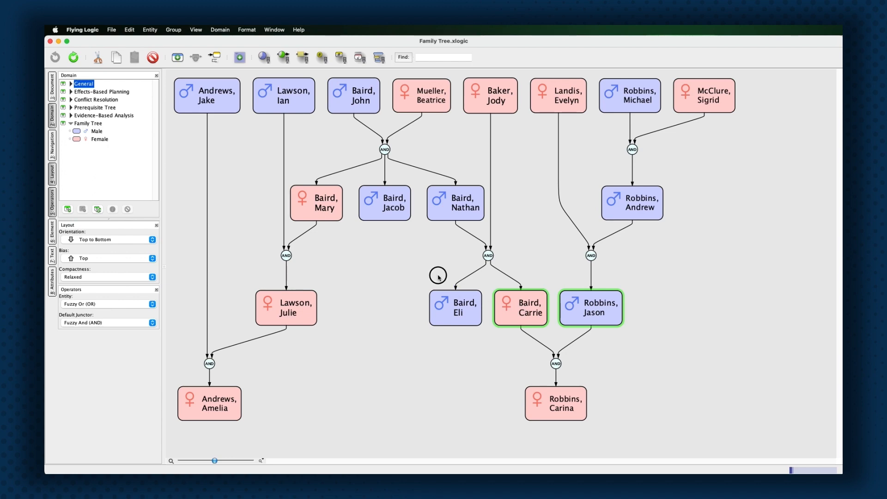
click(452, 281)
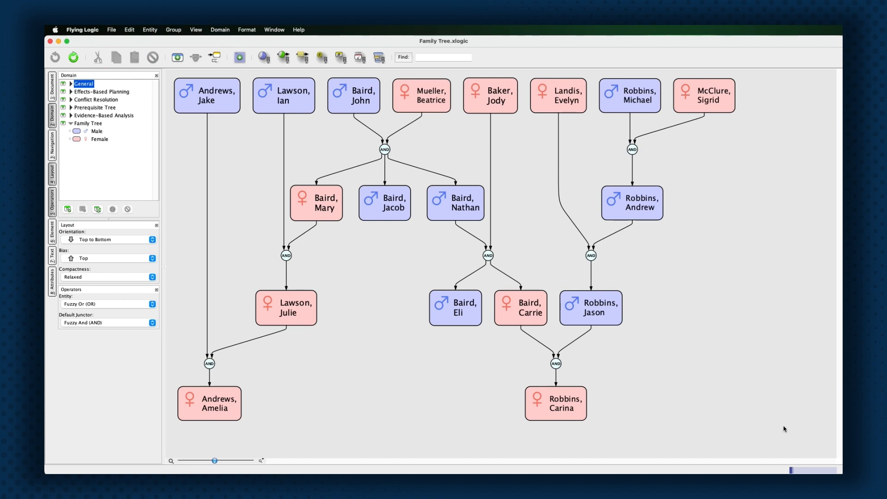
drag(793, 451, 171, 79)
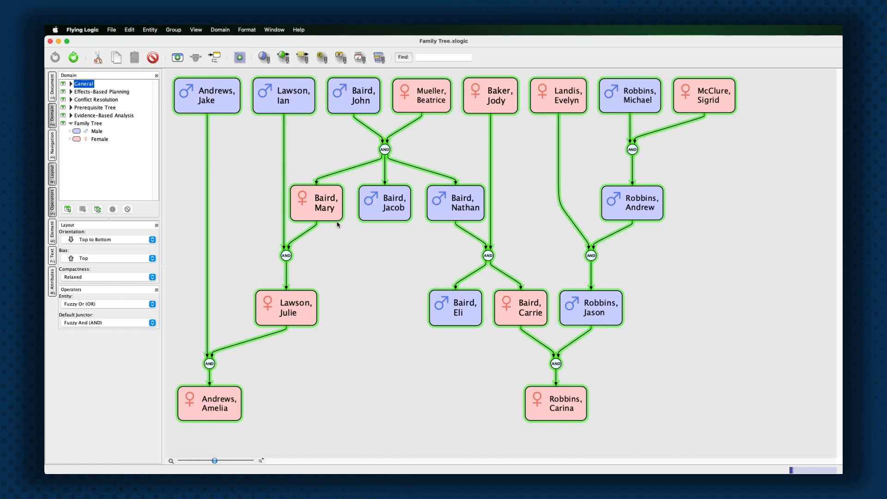
click(450, 269)
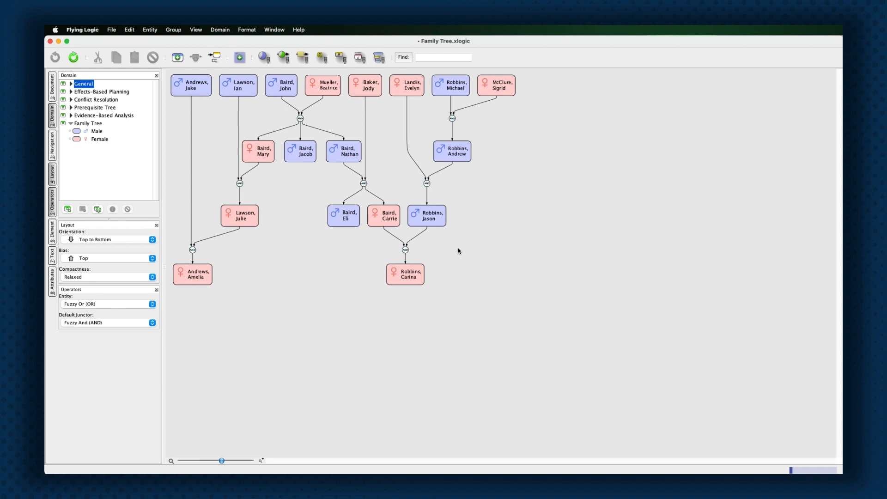
Try selecting pairs of top-row parents to find the couples whose children sit in row two.
click(194, 89)
shift+click(243, 89)
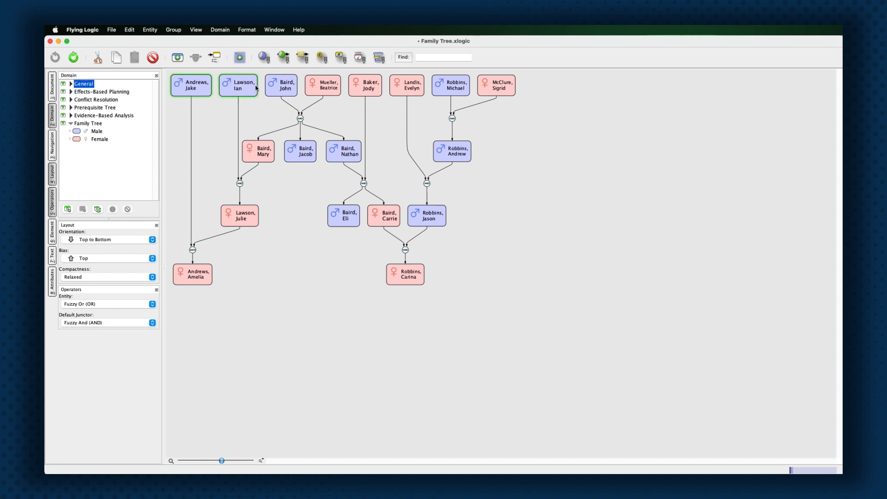
shift+click(363, 90)
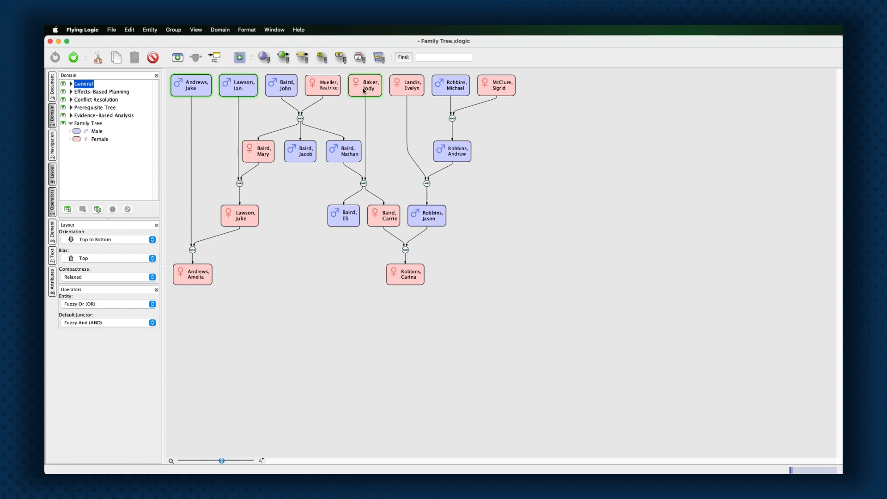
shift+click(412, 90)
click(561, 169)
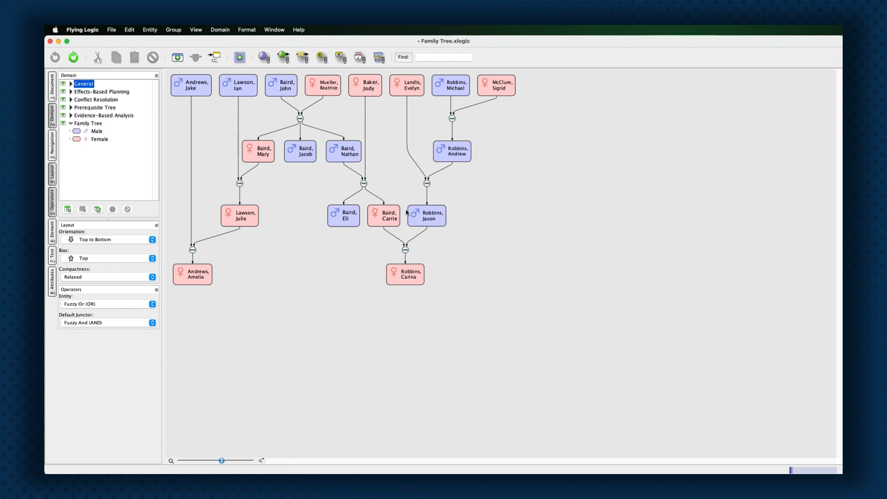
click(283, 88)
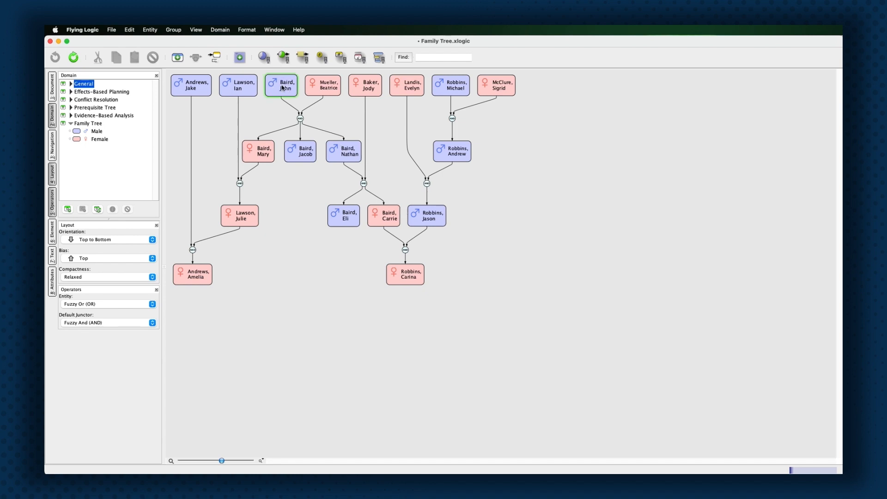
shift+click(327, 86)
click(442, 85)
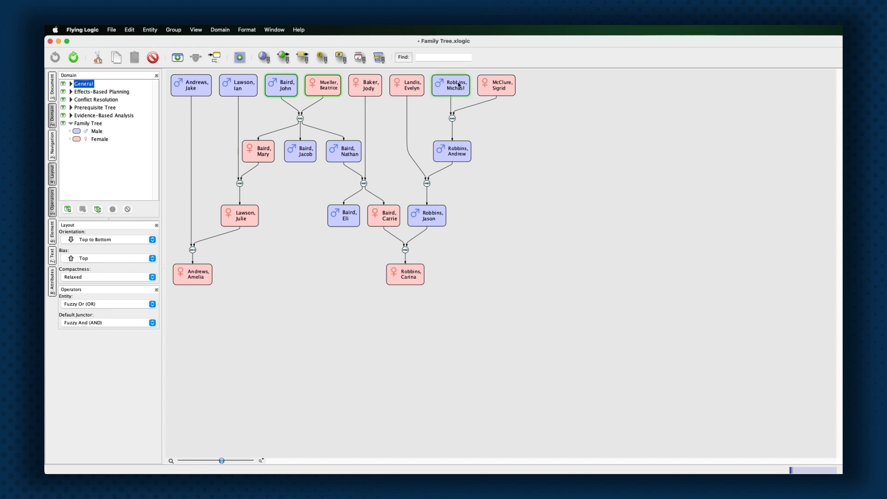
shift+click(502, 86)
click(531, 131)
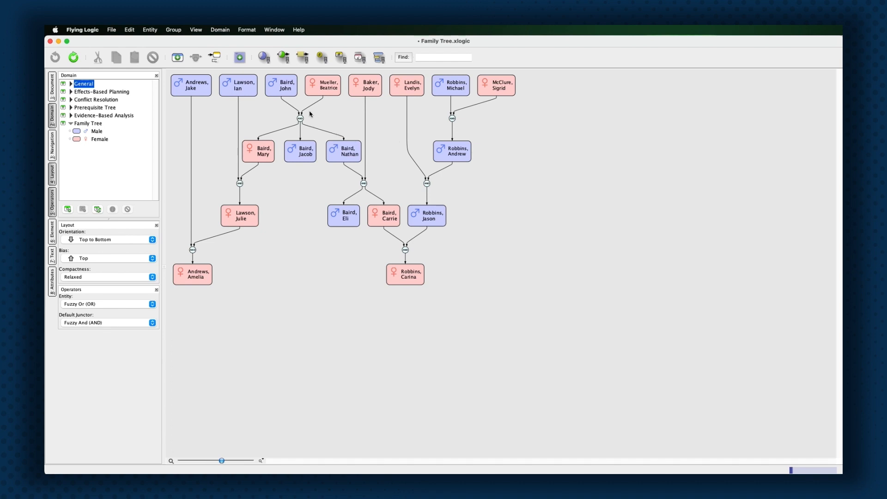
Select both eldest couples, all four parents, above the second-row children.
click(286, 85)
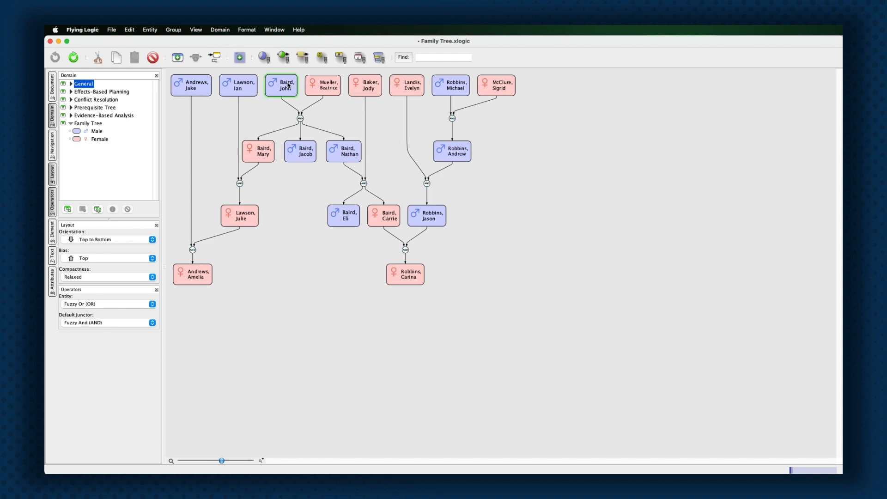
shift+click(330, 87)
shift+click(453, 84)
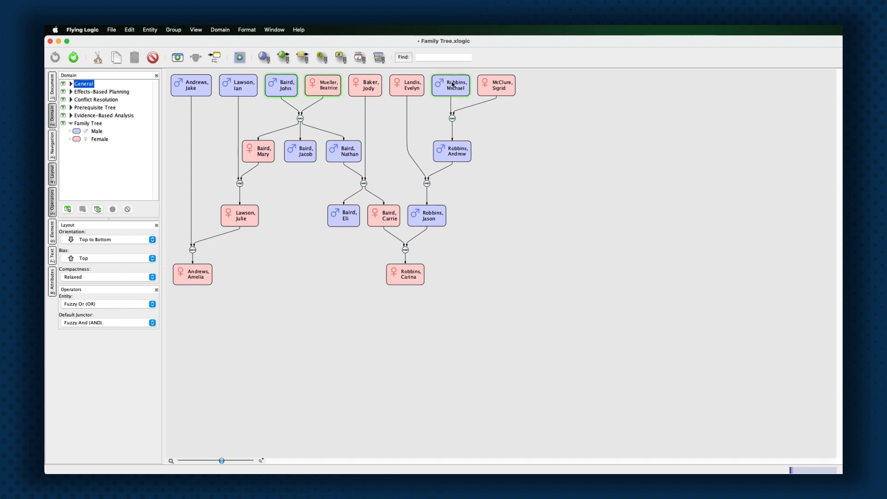
shift+click(498, 85)
Group the four eldest ancestors, then group the seven second-generation members.
key(super+g)
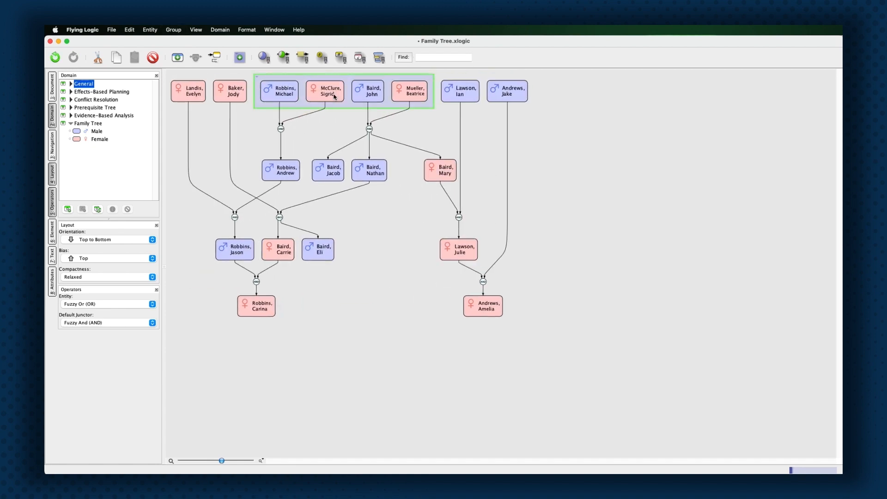
click(430, 128)
click(192, 90)
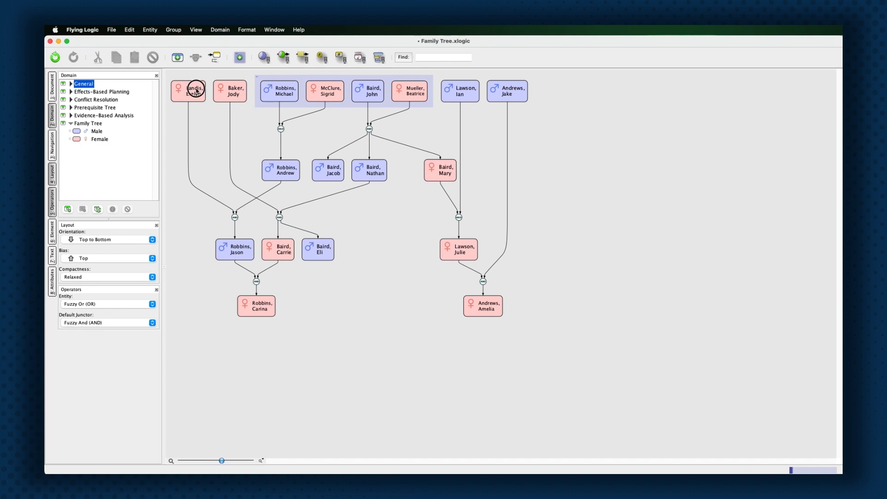
shift+click(239, 92)
shift+click(460, 91)
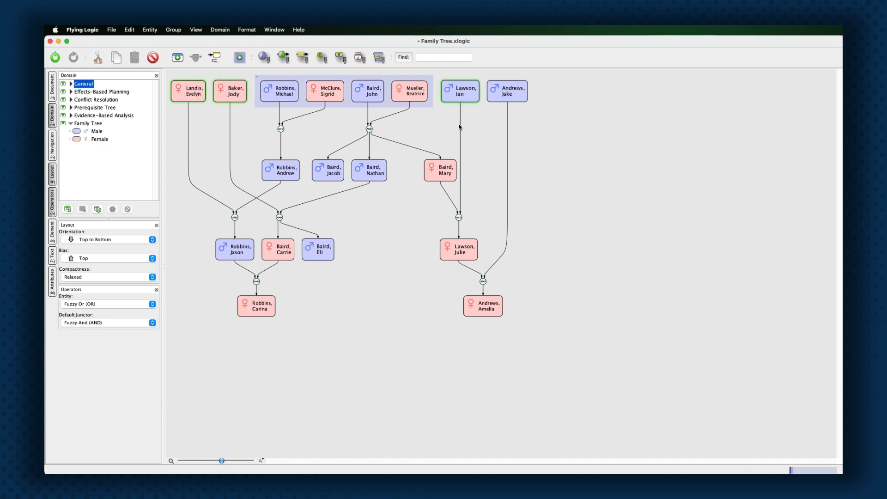
shift+click(440, 171)
shift+click(368, 173)
shift+click(319, 172)
shift+click(288, 170)
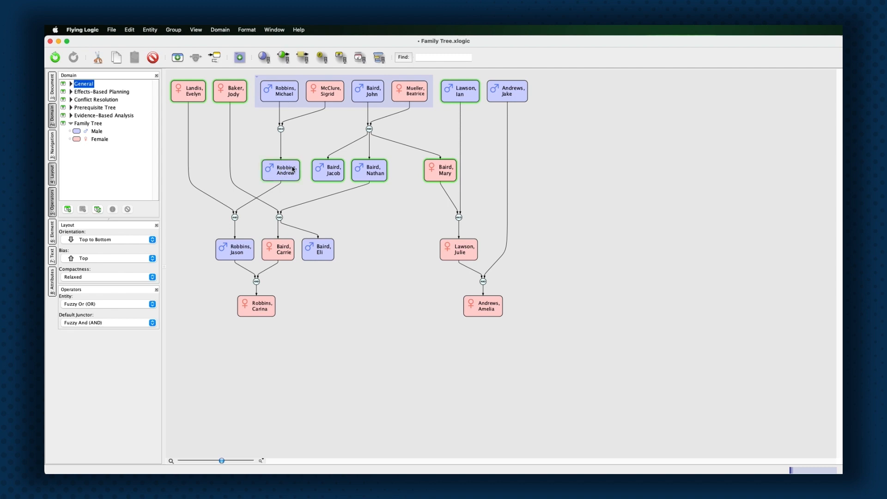
key(super+g)
Group the third generation: four members plus the husband from the top row.
click(616, 264)
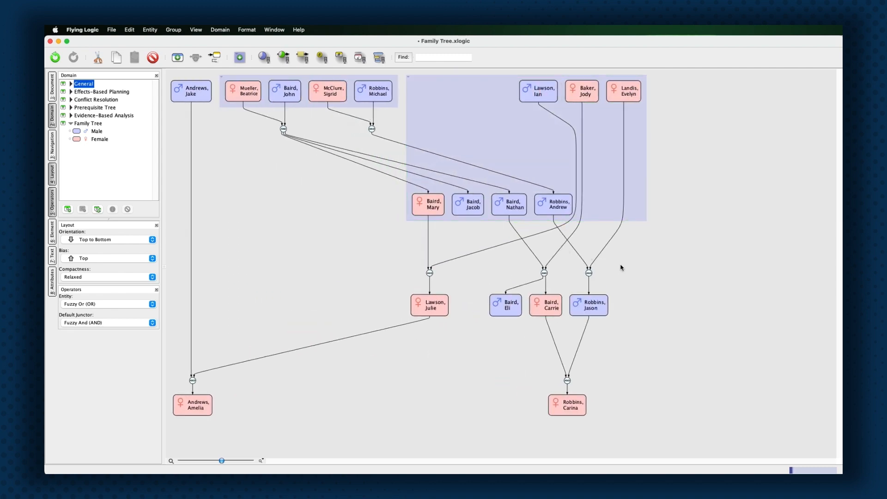
click(593, 304)
shift+click(546, 308)
shift+click(506, 306)
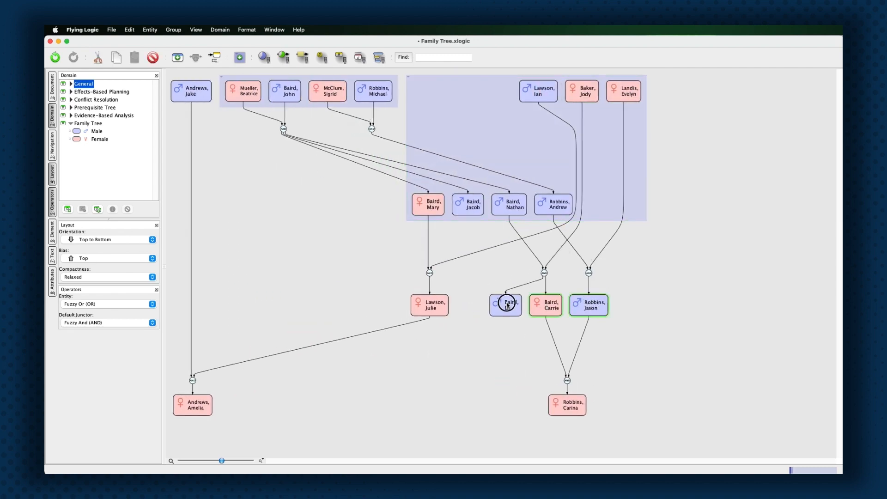
shift+click(445, 309)
shift+click(193, 98)
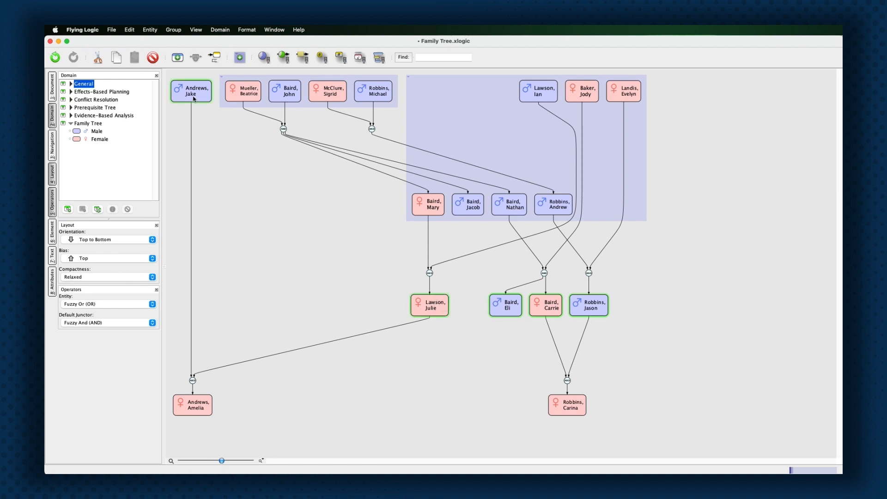
key(super+g)
Group the two youngest granddaughters as the final generation.
click(442, 385)
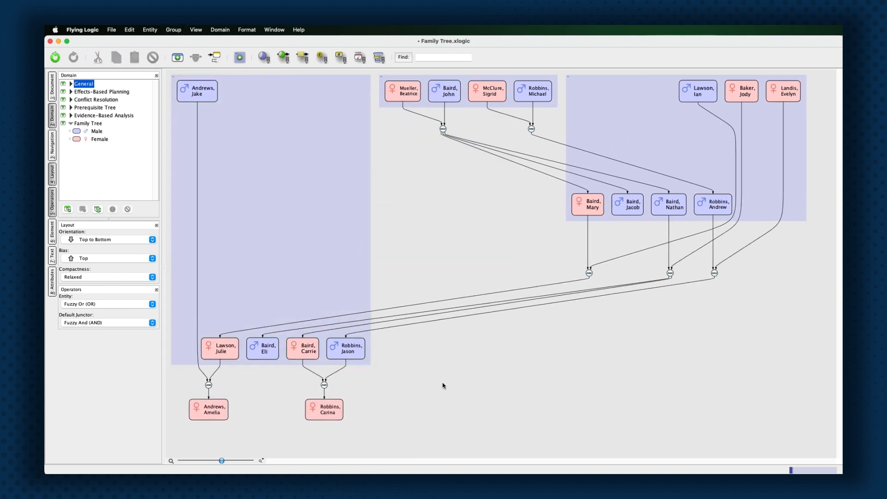
click(317, 411)
shift+click(213, 415)
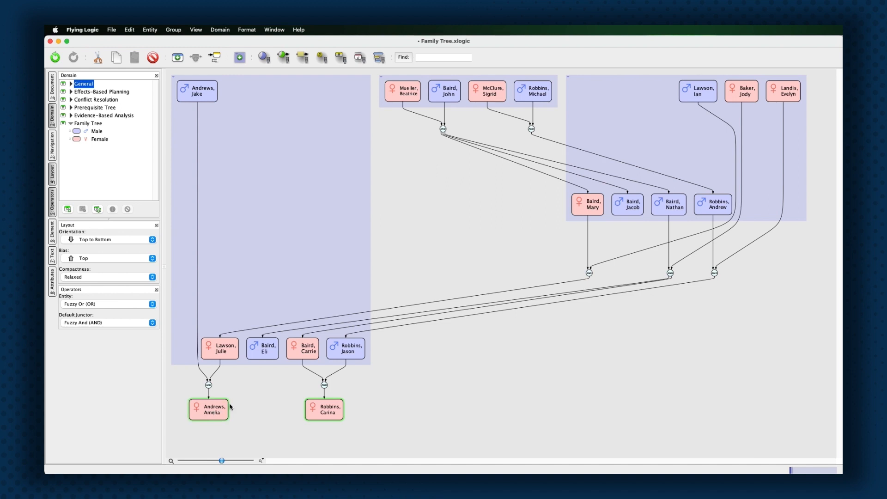
key(super+g)
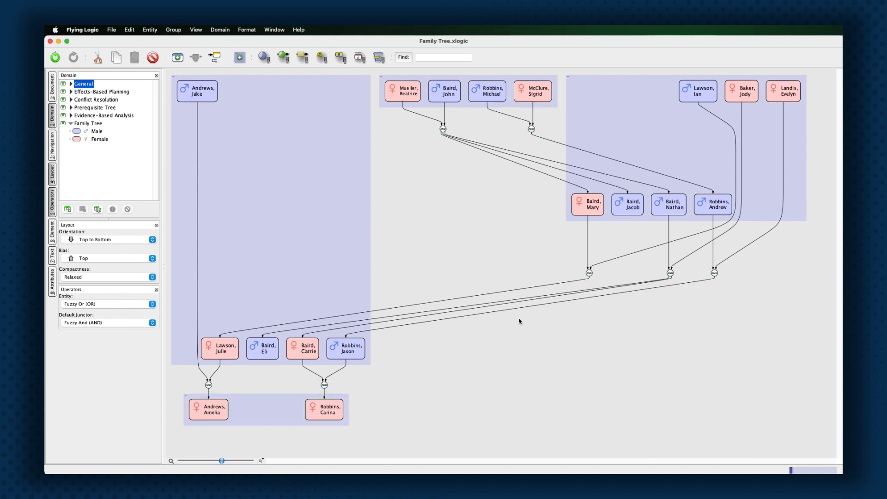
click(518, 321)
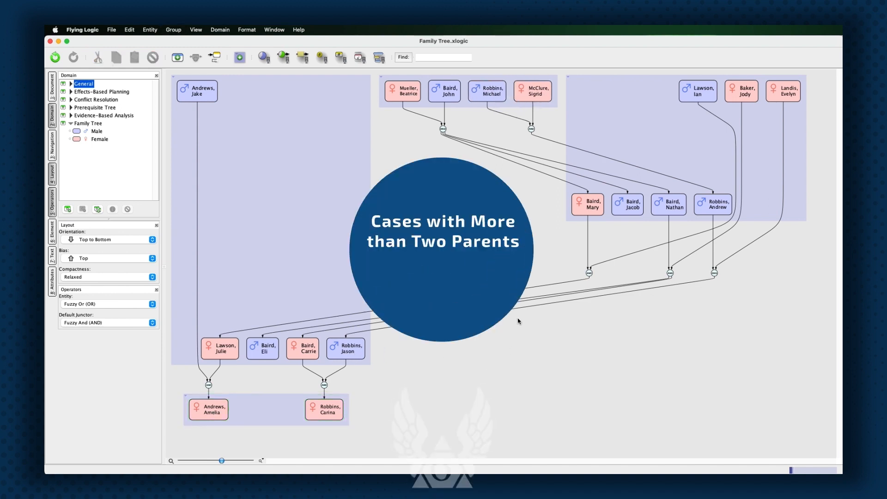